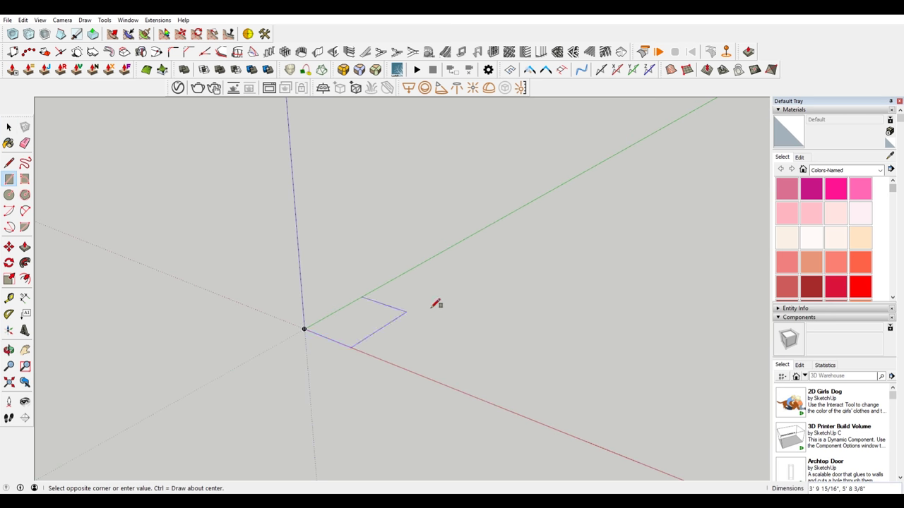
Complete the rectangle at the origin and pull its face up into a box
click(548, 303)
key(space)
key(p)
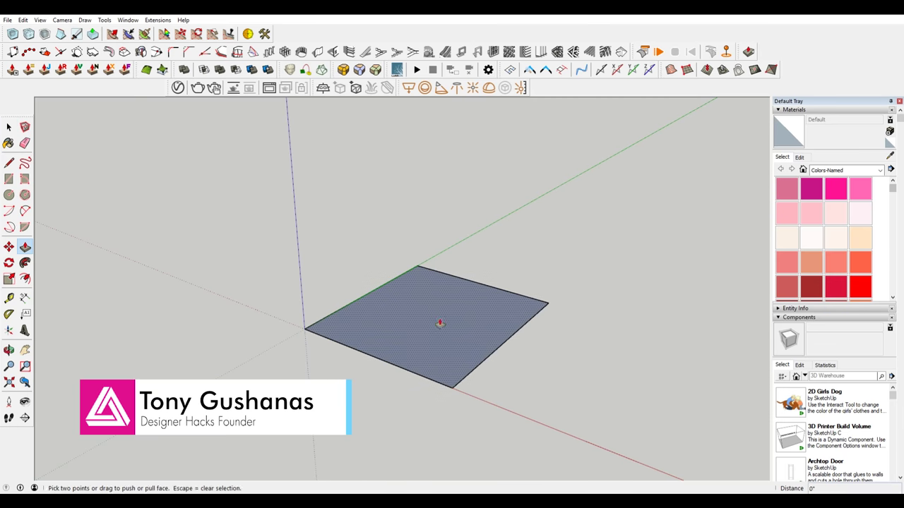
drag(440, 323, 427, 192)
scroll(377, 236, down, 3)
middle_drag(377, 236, 452, 233)
Measure the box's bottom edge with Tape Measure, confirming it reads 10' 9"
key(space)
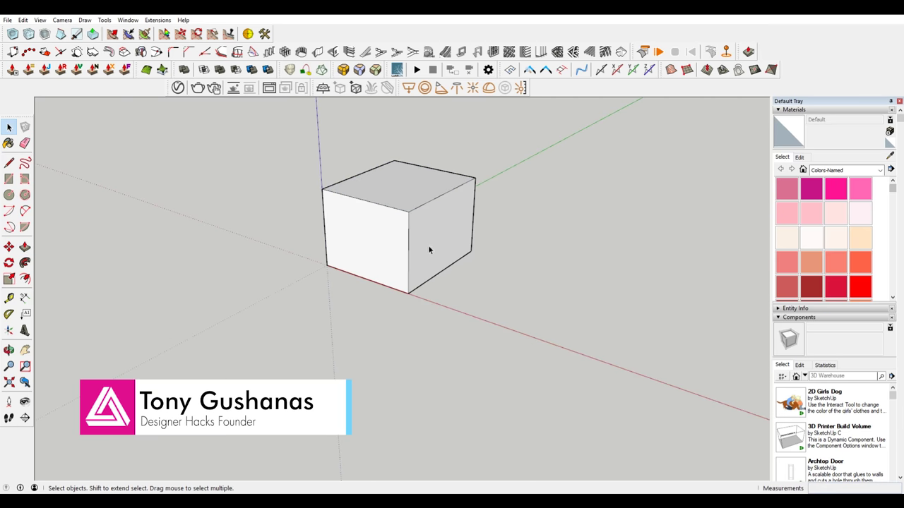
click(429, 249)
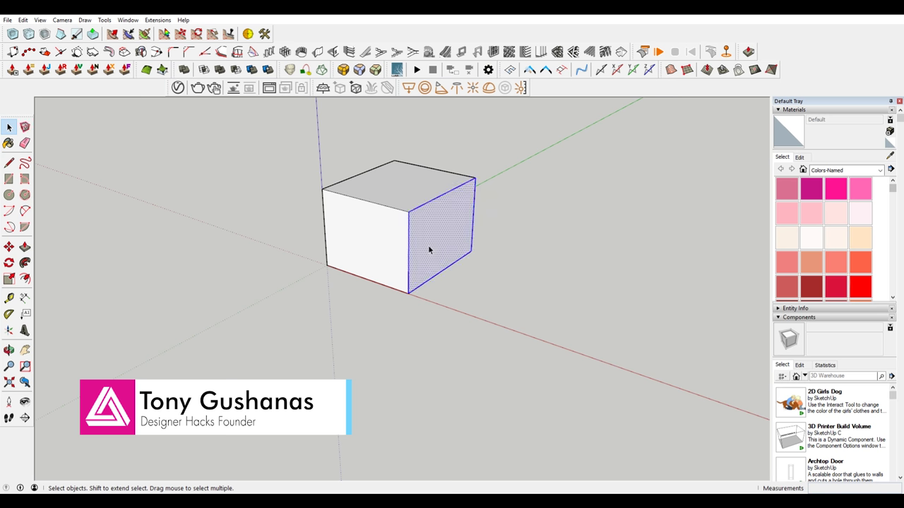
click(9, 298)
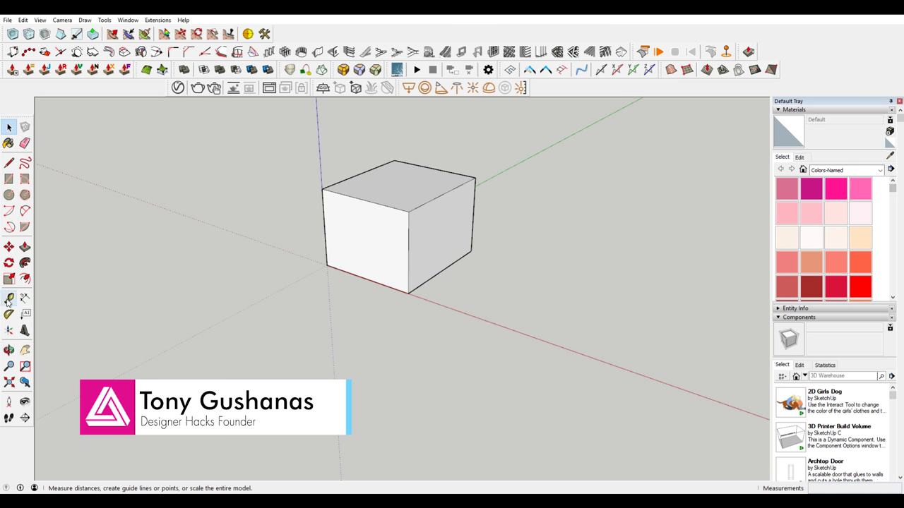
click(409, 291)
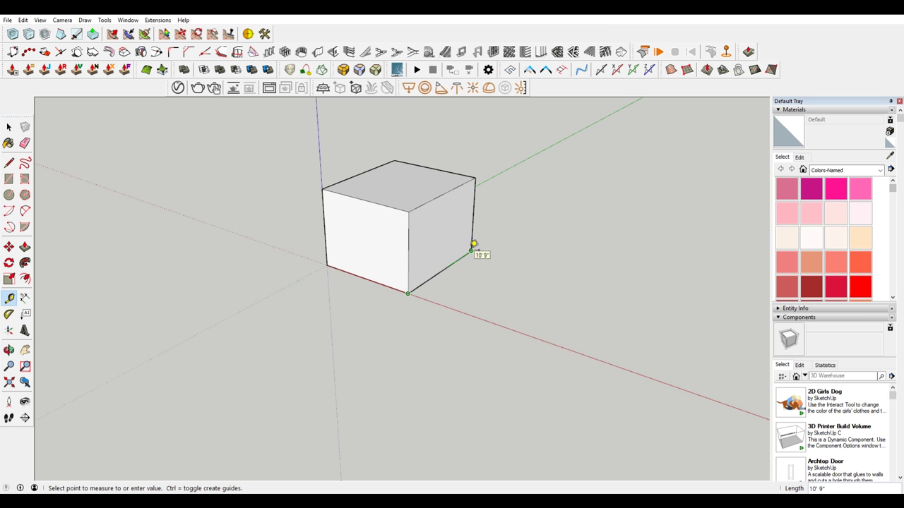
key(space)
triple_click(439, 245)
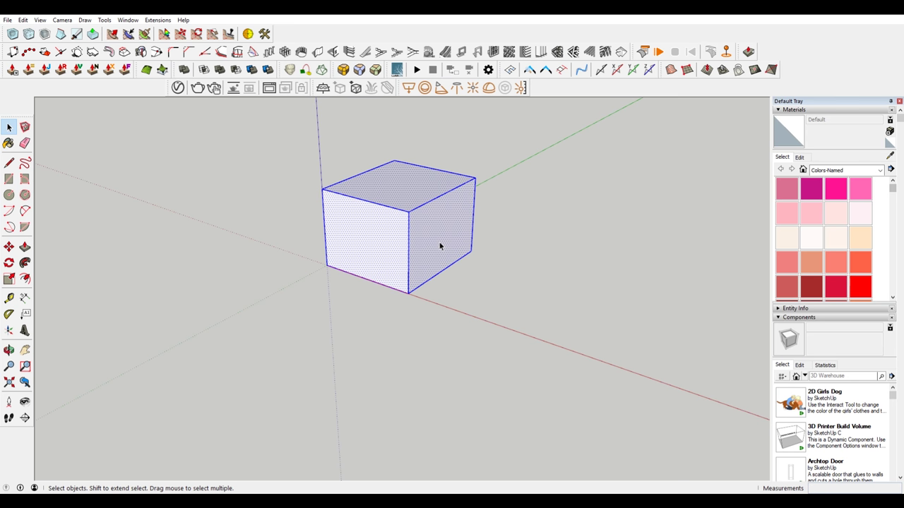
key(s)
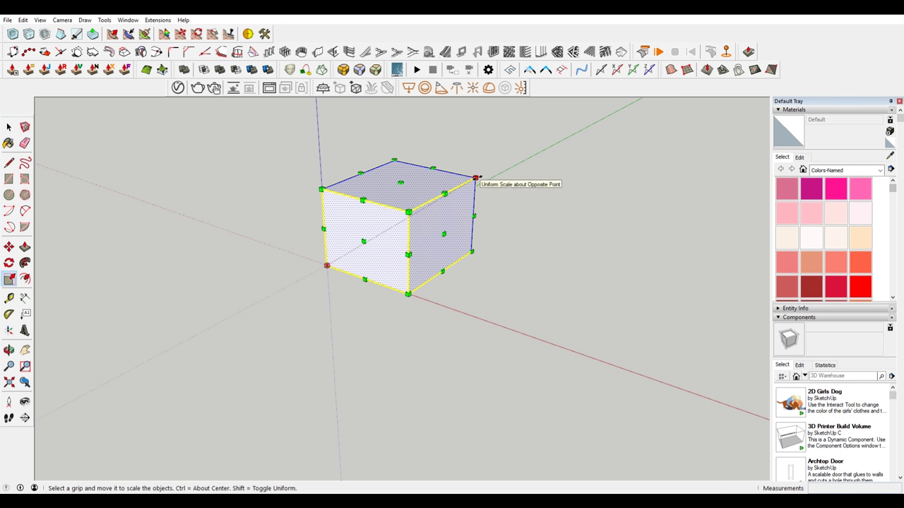
click(476, 177)
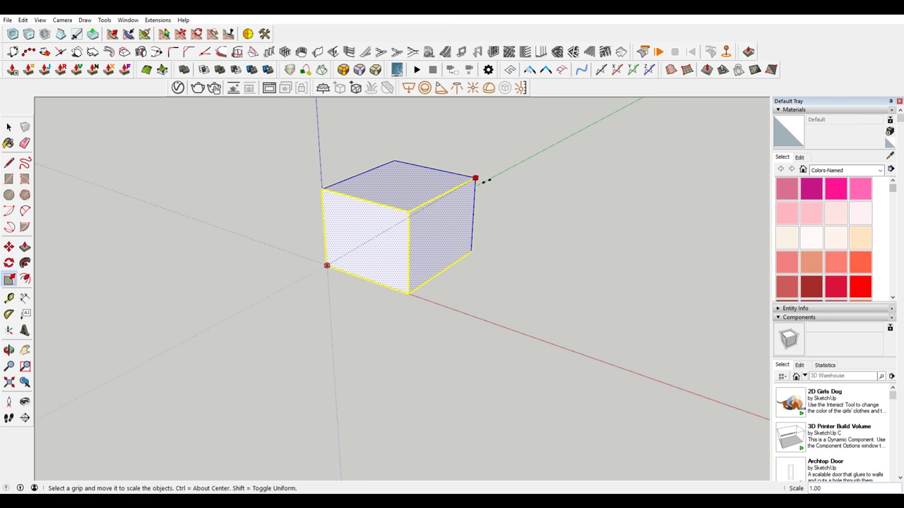
click(475, 179)
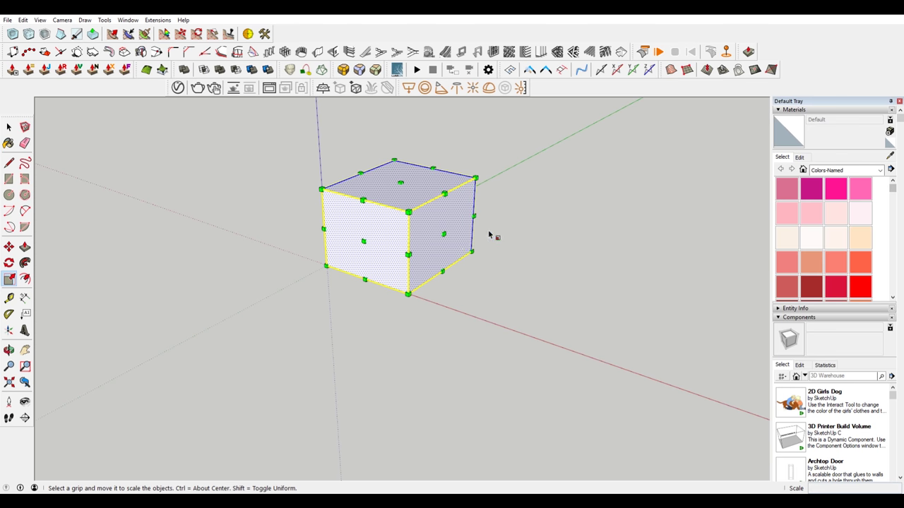
click(476, 178)
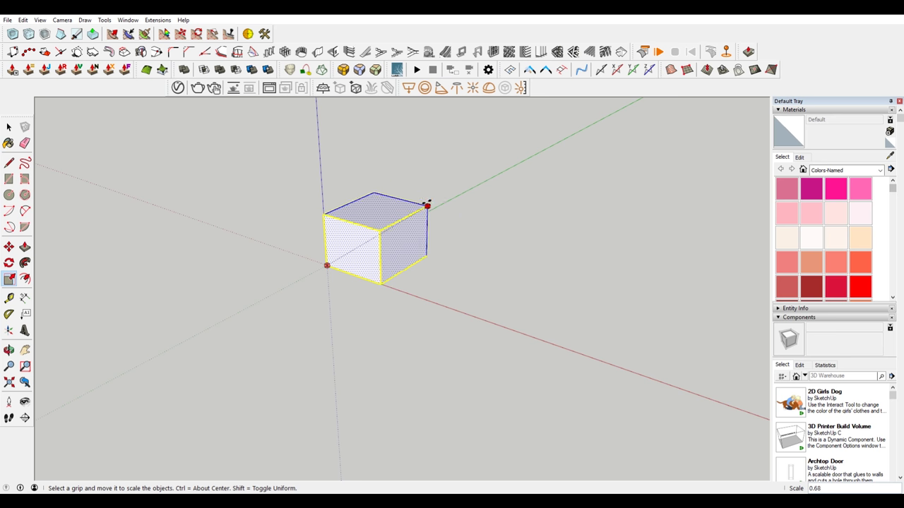
key(Escape)
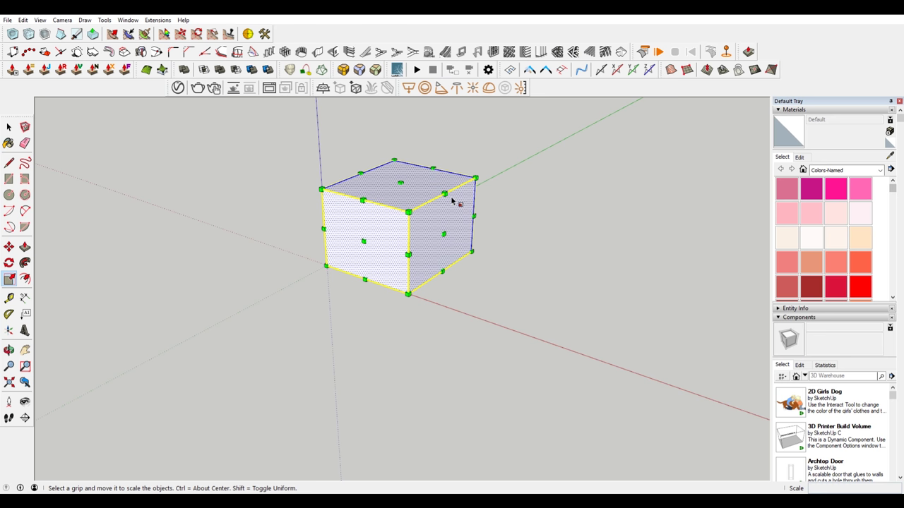
click(474, 178)
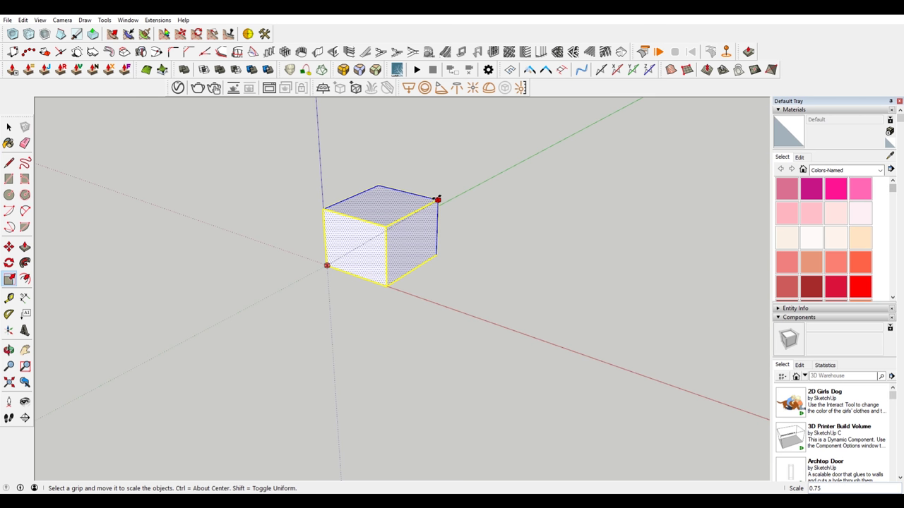
key(Escape)
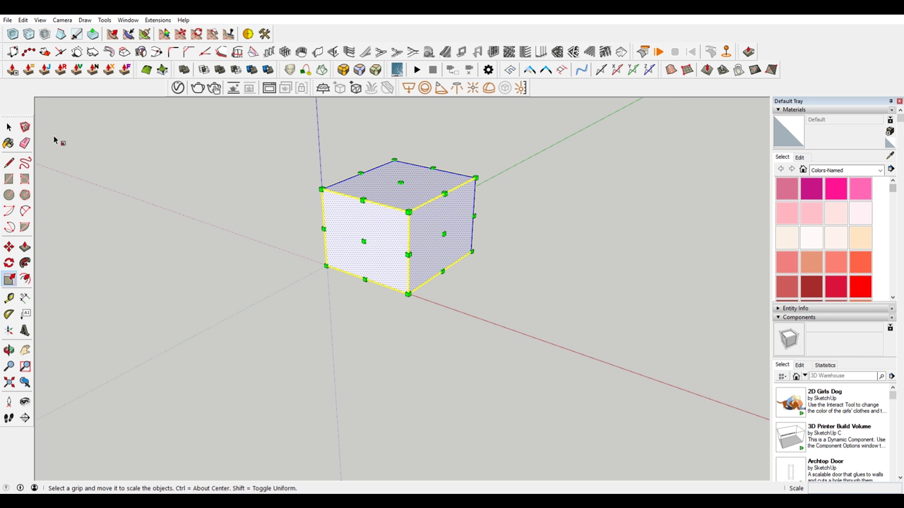
click(9, 297)
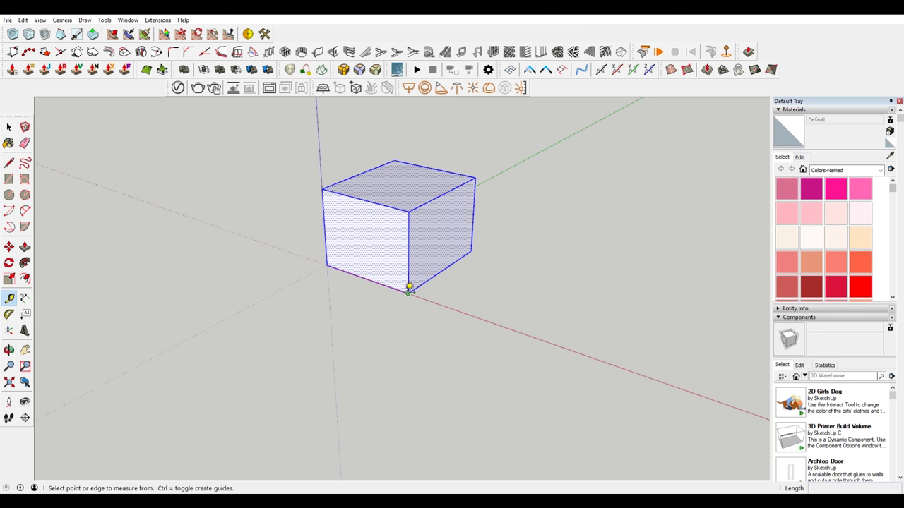
click(407, 293)
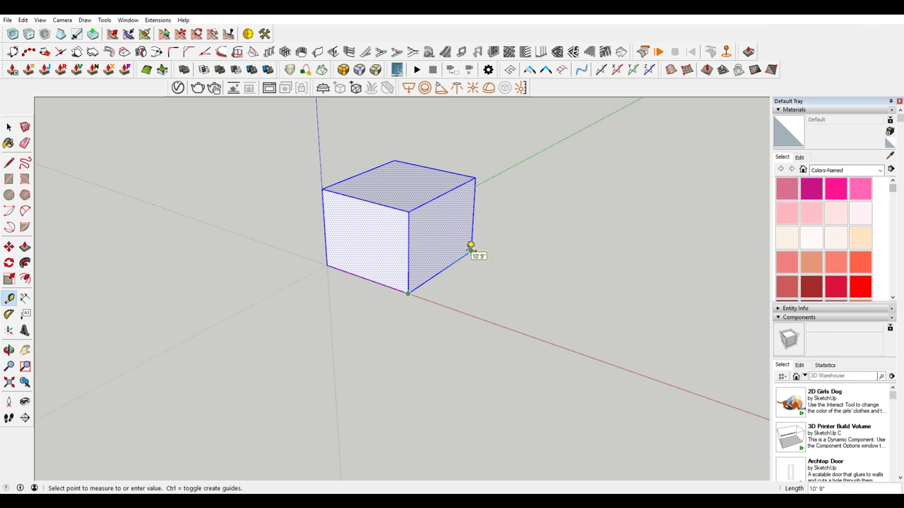
key(space)
click(570, 218)
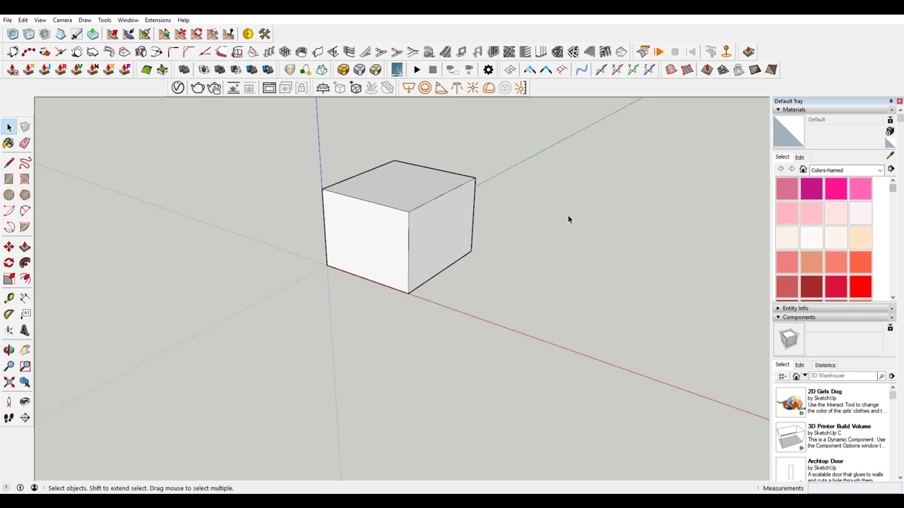
click(441, 225)
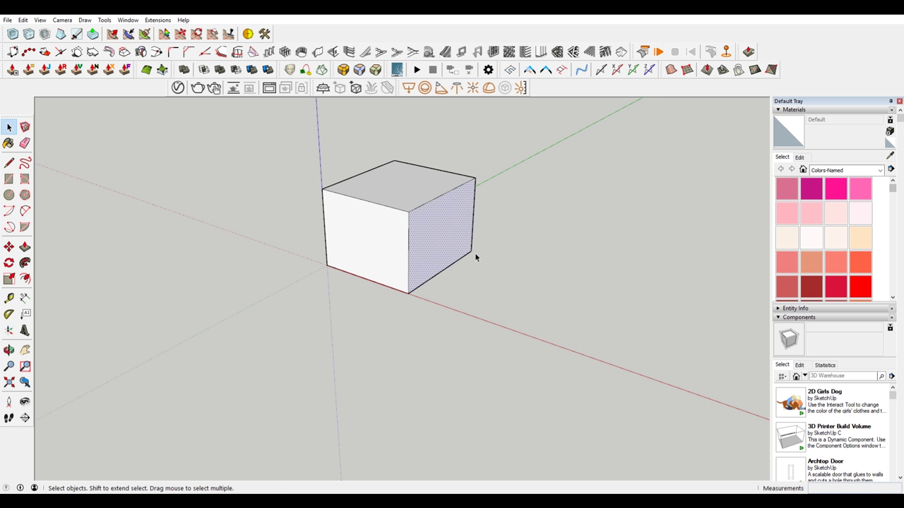
click(543, 284)
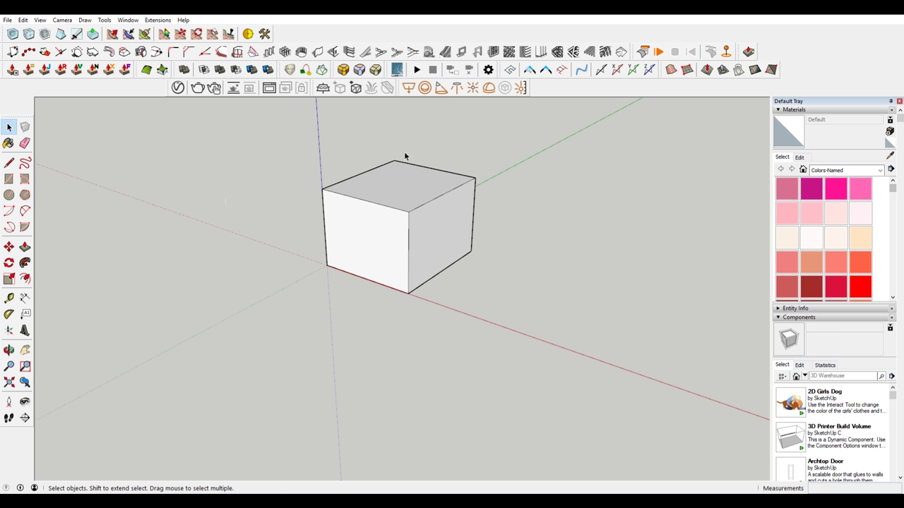
click(440, 221)
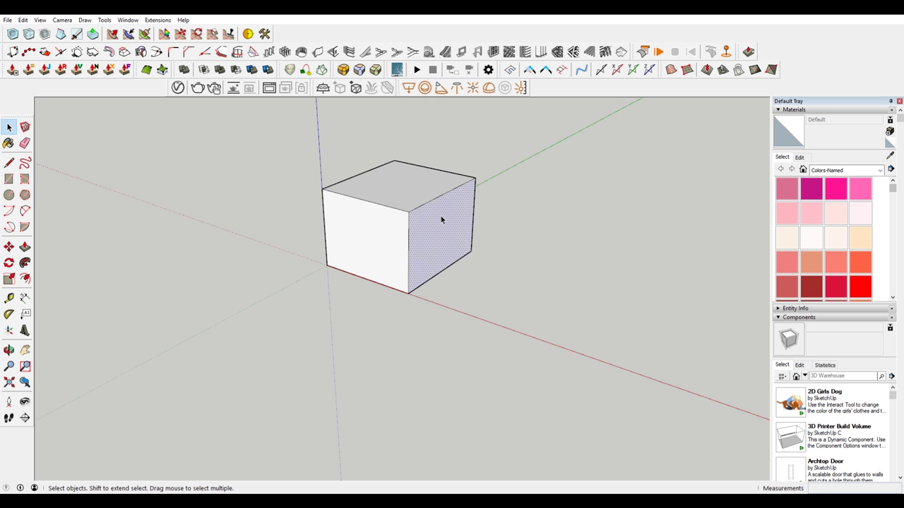
double_click(443, 231)
triple_click(438, 224)
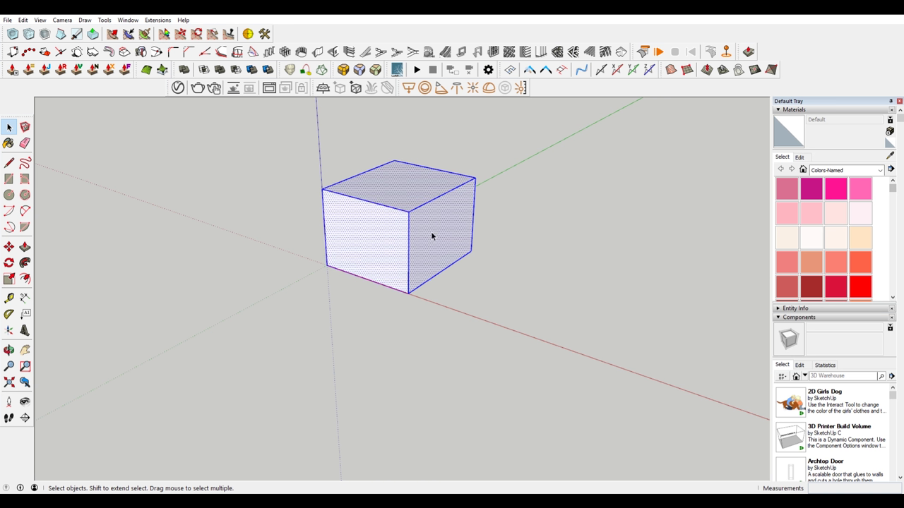
Set the cube's bottom edge to 5' with Tape Measure and confirm resizing the whole model
click(10, 298)
click(409, 292)
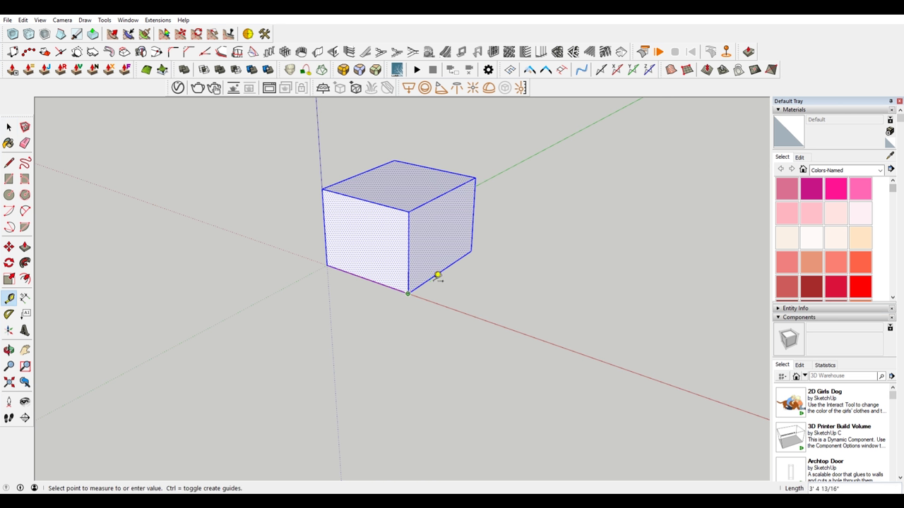
click(472, 250)
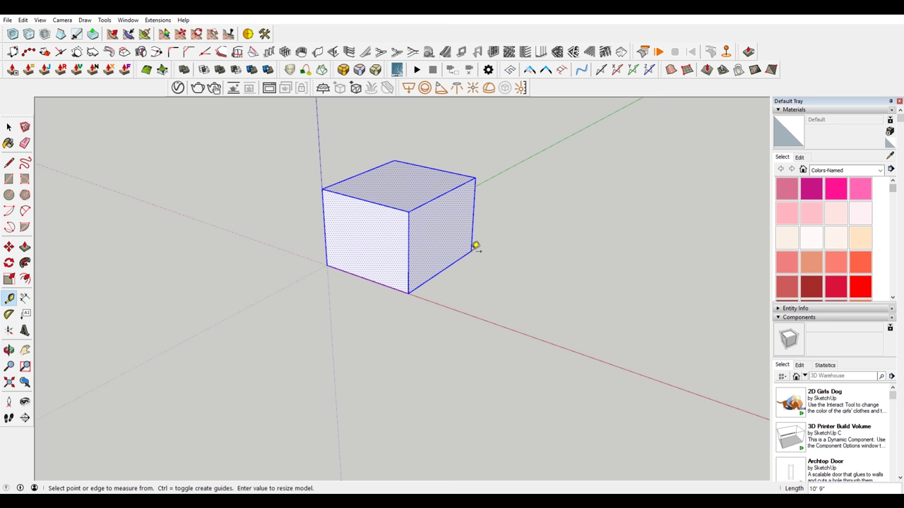
text(5')
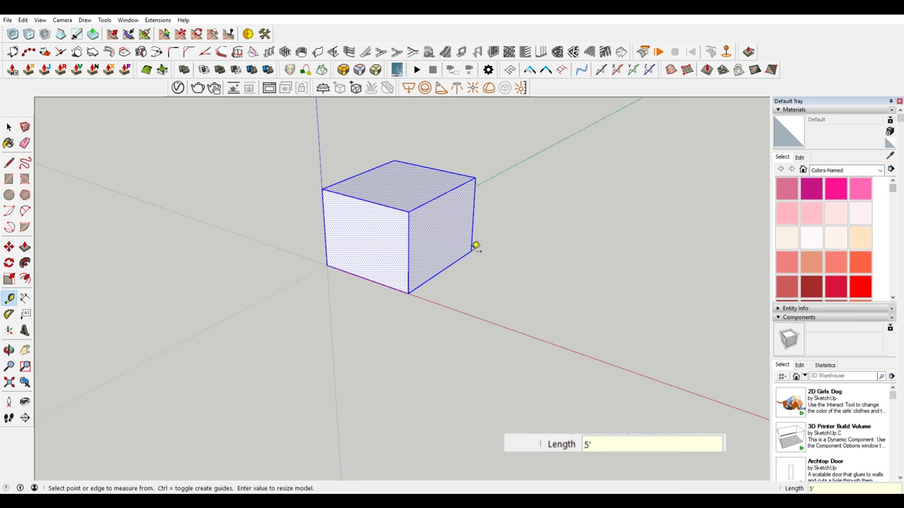
key(Return)
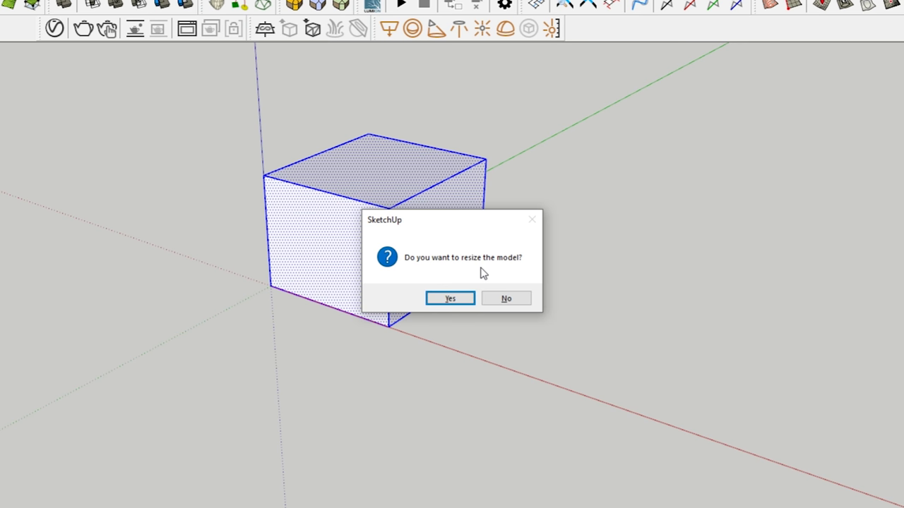
drag(480, 229, 694, 194)
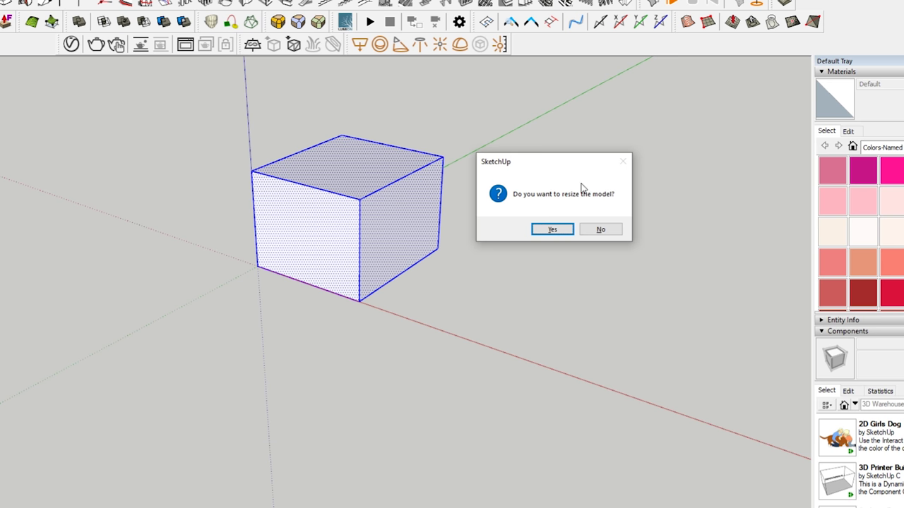
click(552, 230)
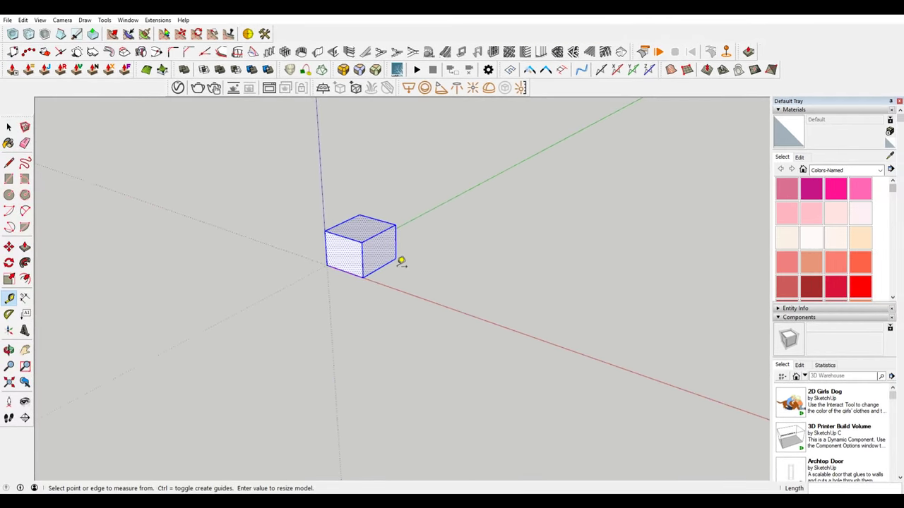
Check the shrunken cube with Tape Measure, then select the entire cube
click(8, 298)
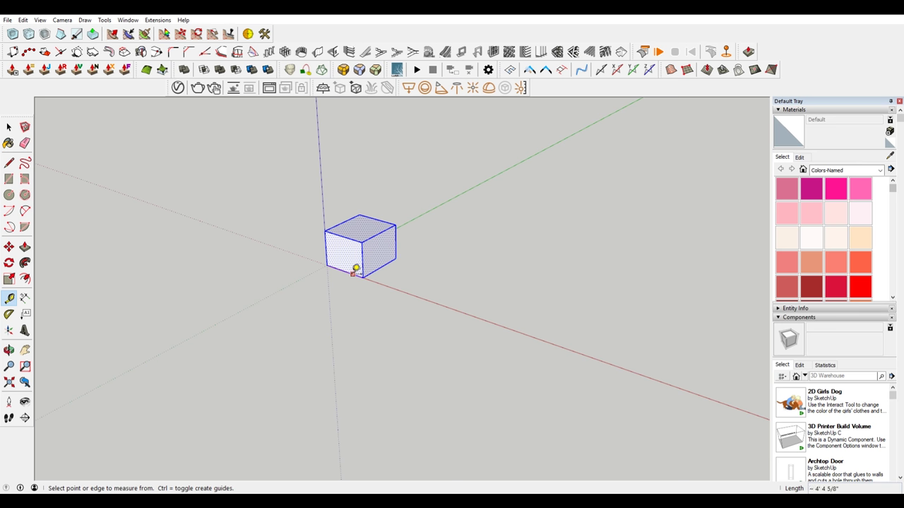
click(362, 277)
key(space)
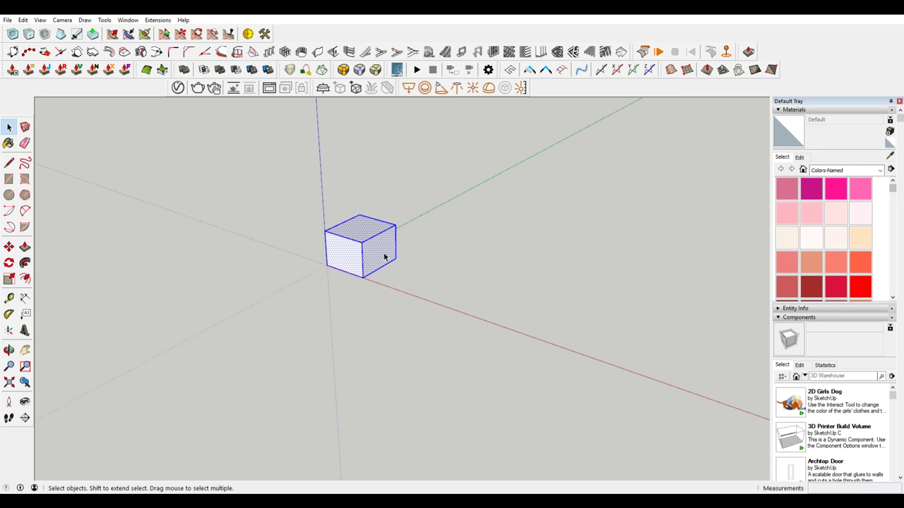
click(382, 256)
triple_click(380, 256)
right_click(380, 254)
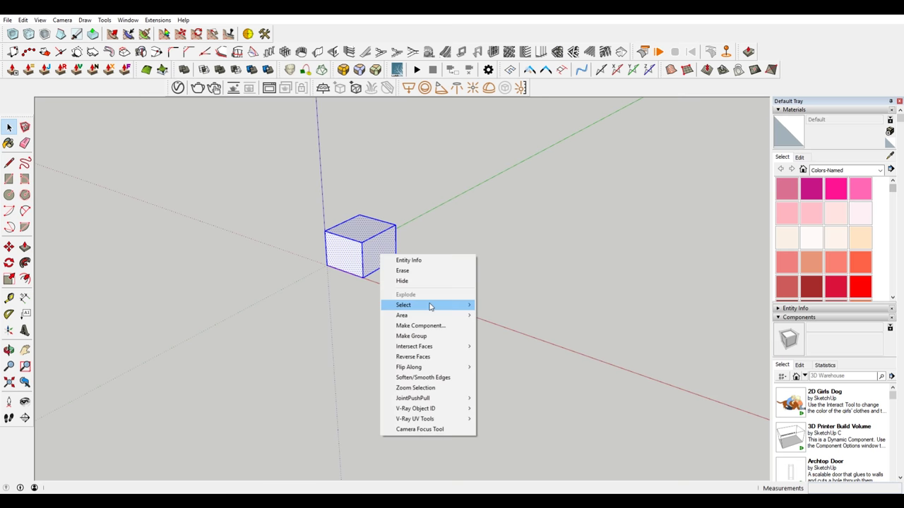
Select the whole cube and make it a group
click(402, 234)
click(373, 250)
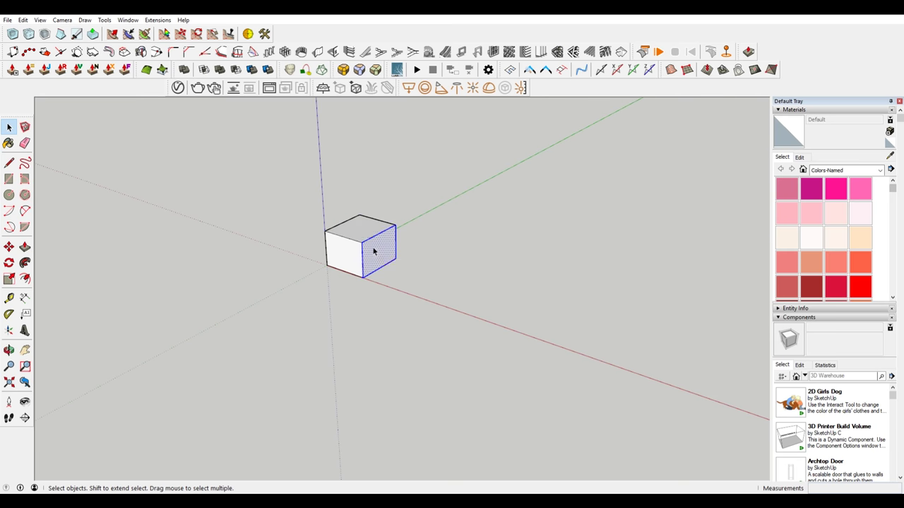
triple_click(374, 249)
right_click(374, 249)
click(424, 329)
mouse_move(376, 269)
middle_down()
mouse_move(359, 249)
mouse_move(373, 265)
middle_up()
Copy the group along the red axis and scale the copy up into a larger cube
key(m)
click(324, 270)
key(ctrl)
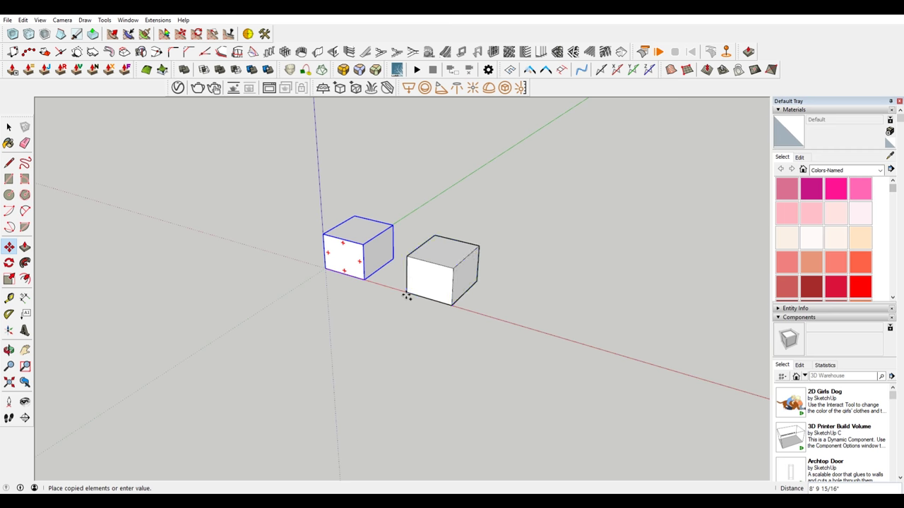
click(431, 304)
key(s)
click(507, 252)
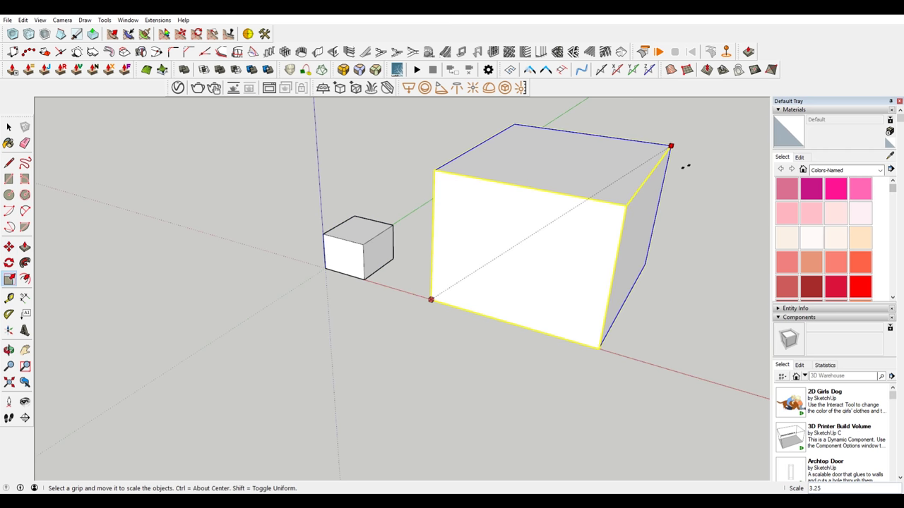
click(684, 164)
scroll(526, 191, down, 3)
key(space)
Copy the large box group to a spot up-left of the small cube
click(567, 261)
key(m)
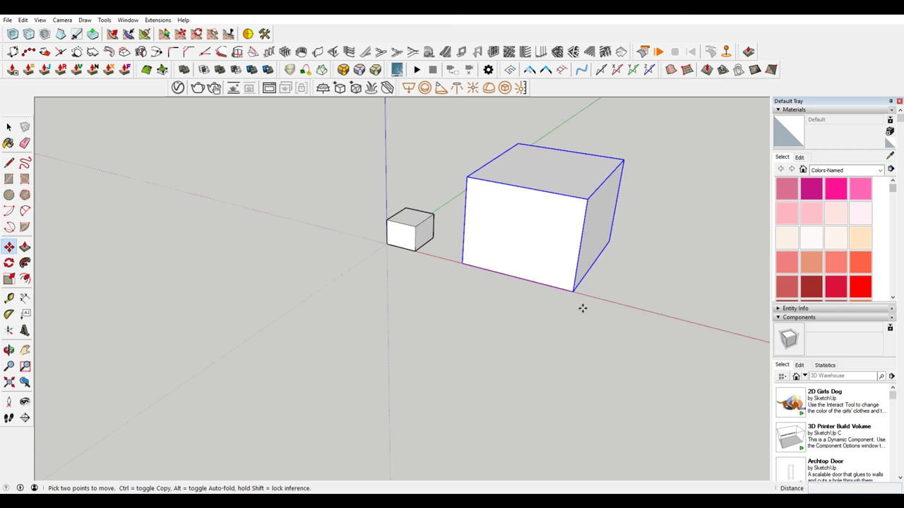
click(572, 293)
key(ctrl)
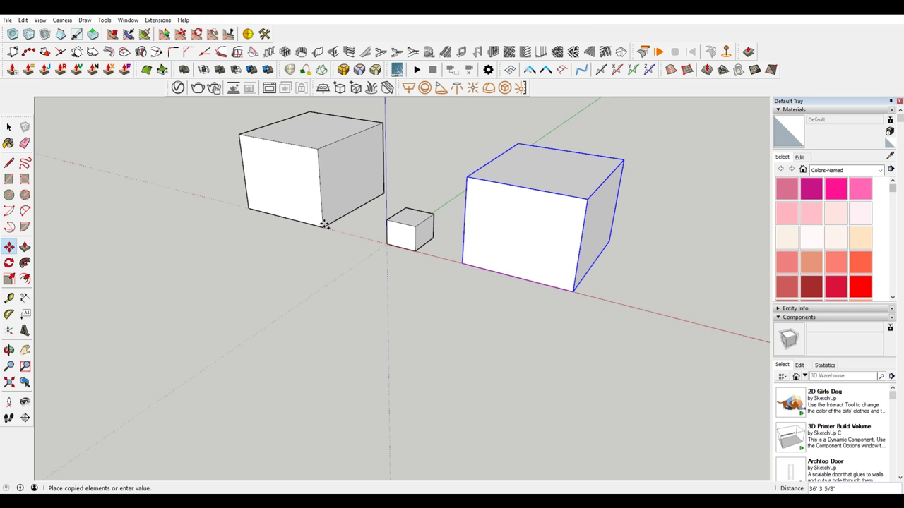
click(323, 226)
key(space)
middle_drag(307, 198, 317, 238)
Inside the new copy, pull its top face up into a tall box
double_click(334, 206)
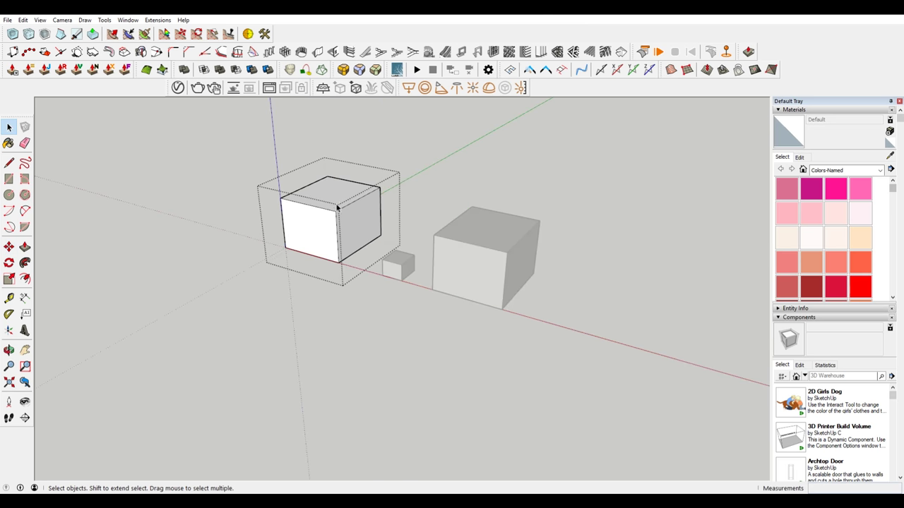
click(337, 195)
key(p)
drag(337, 195, 330, 103)
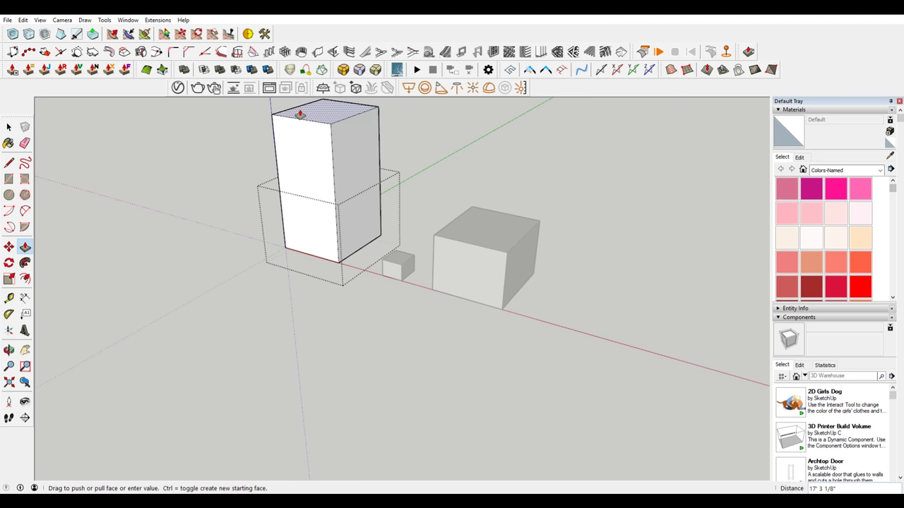
key(space)
click(540, 152)
Orbit around the three boxes and select the large cube
middle_drag(540, 152, 511, 234)
scroll(494, 204, up, 3)
click(510, 233)
scroll(526, 229, down, 2)
scroll(489, 248, up, 2)
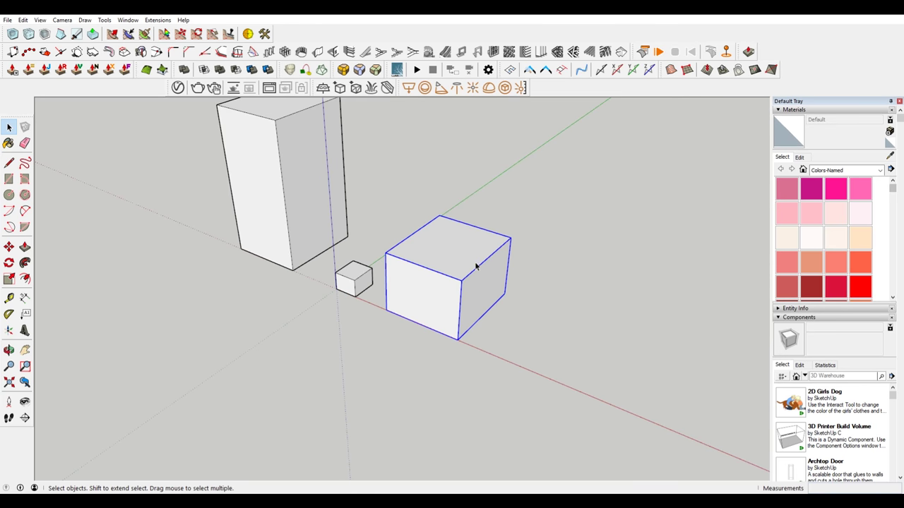
middle_drag(476, 264, 247, 168)
Resize the whole model so the large cube's 16' 3" edge measures 5'
click(248, 168)
click(480, 257)
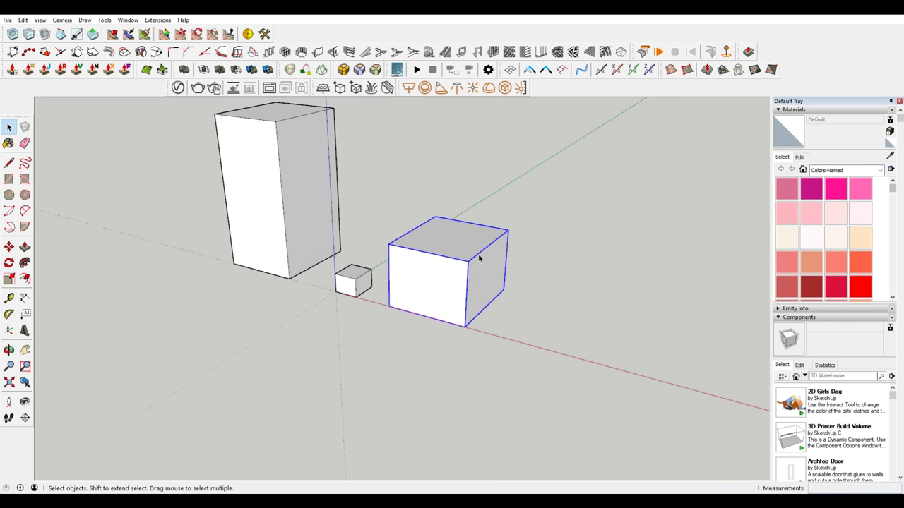
click(615, 234)
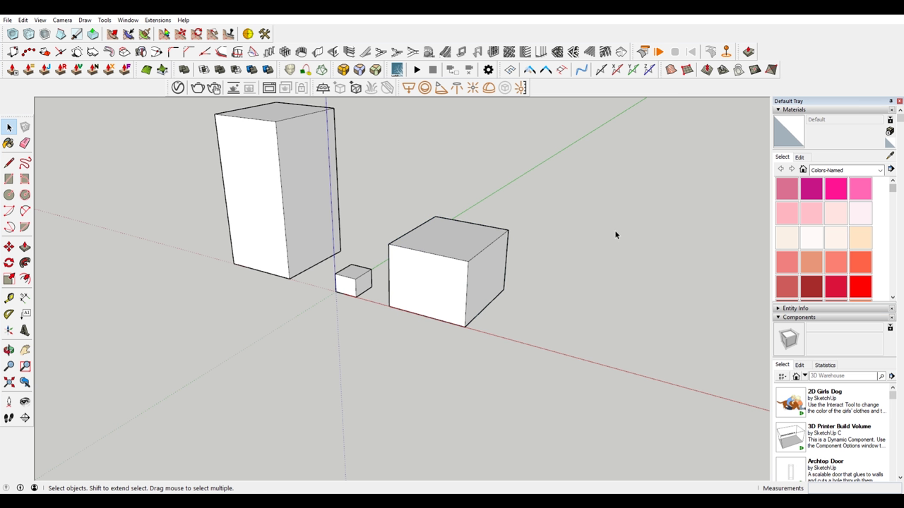
click(502, 259)
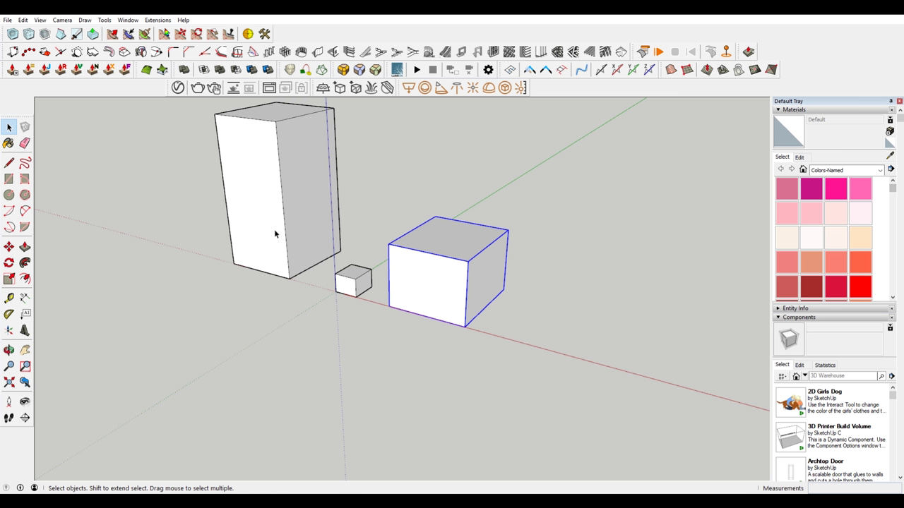
click(8, 297)
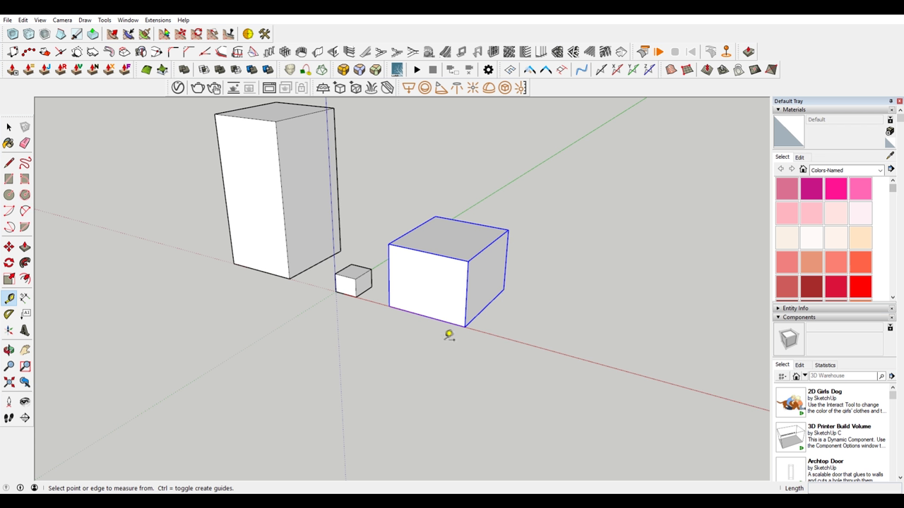
click(466, 321)
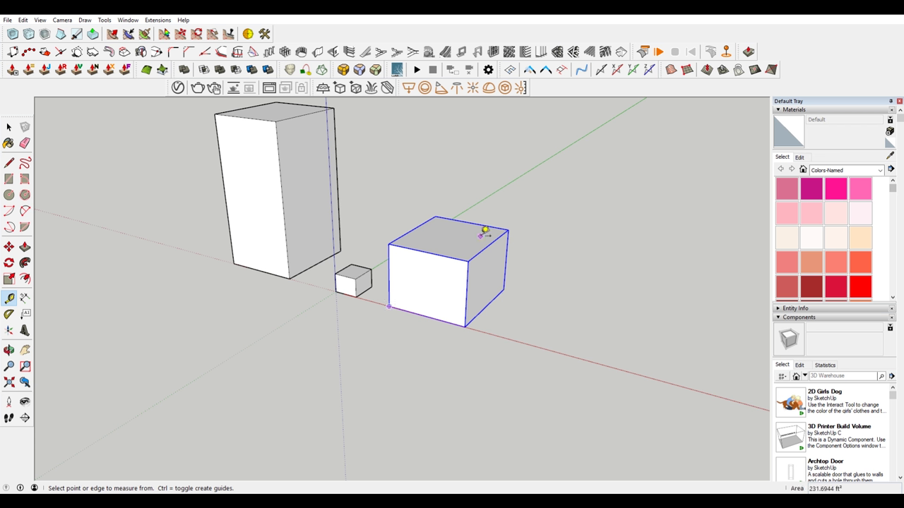
click(508, 230)
click(461, 317)
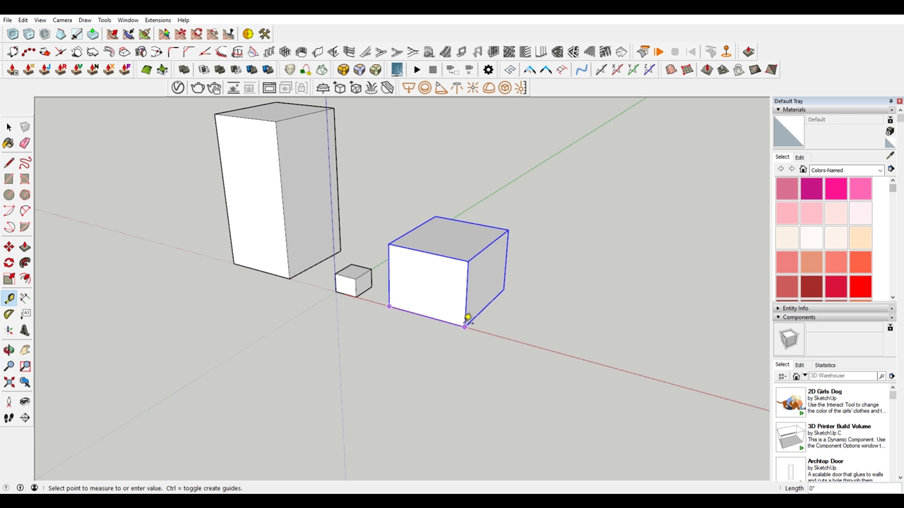
click(505, 282)
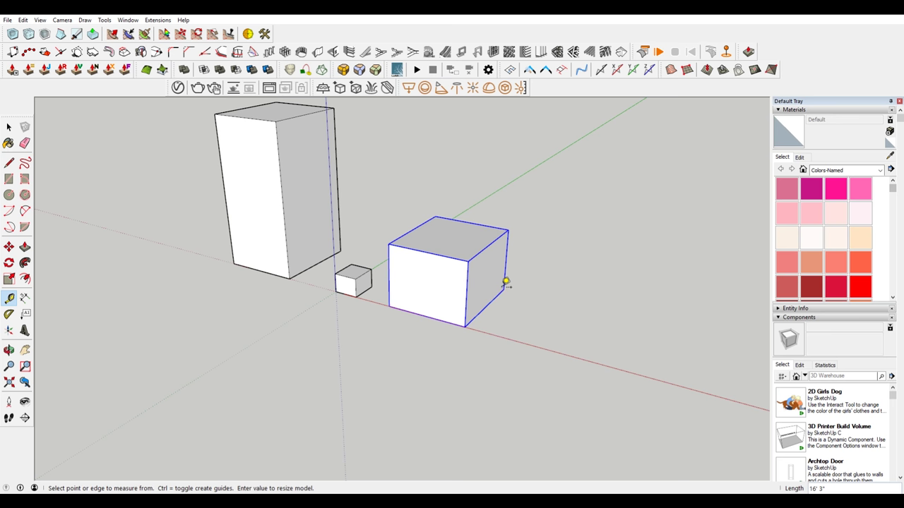
text(5')
key(Return)
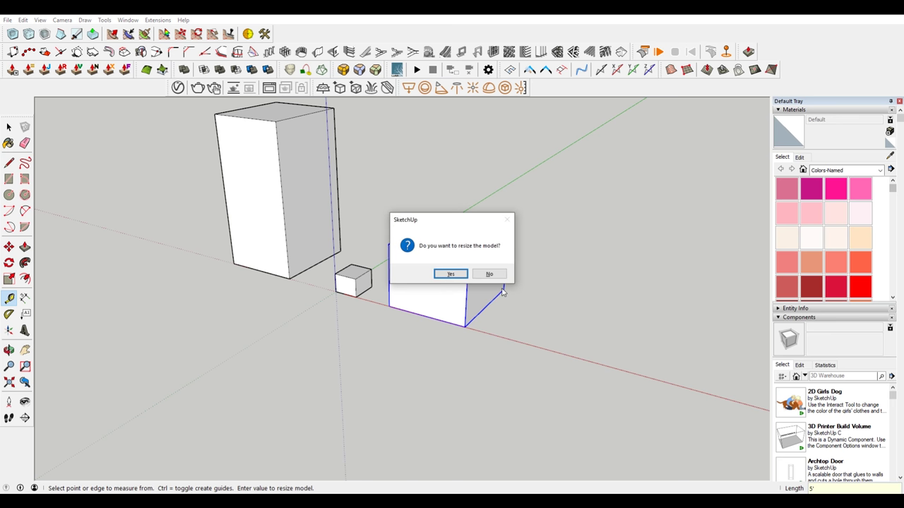
key(Return)
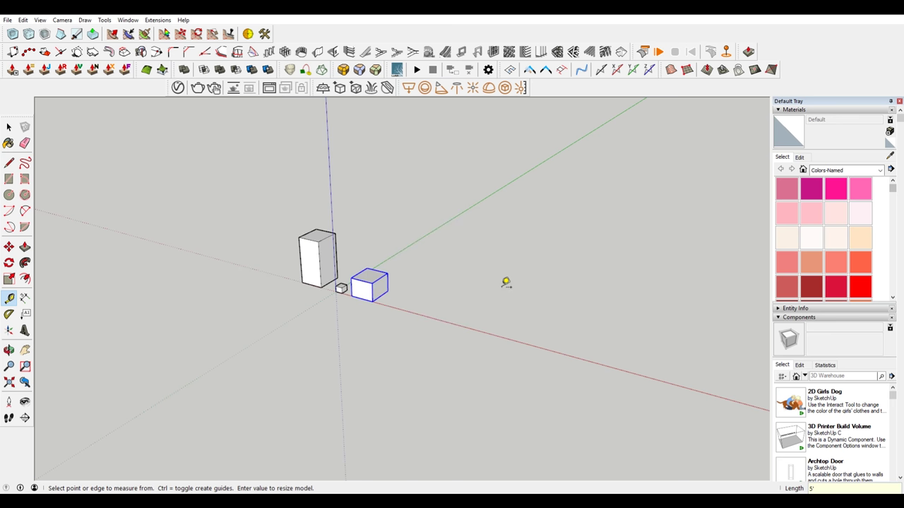
Measure the resized boxes, showing the small cube now about 1' 6 7/16"
scroll(308, 282, up, 2)
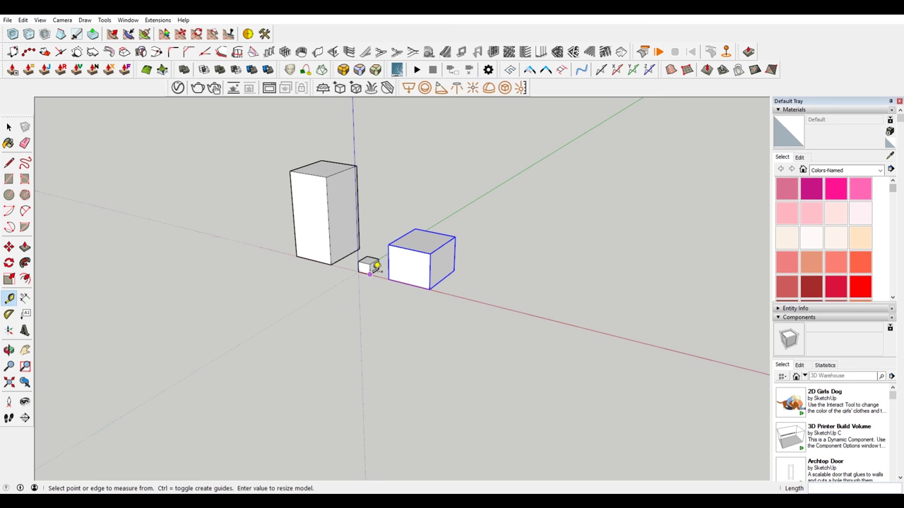
scroll(379, 267, up, 3)
click(376, 267)
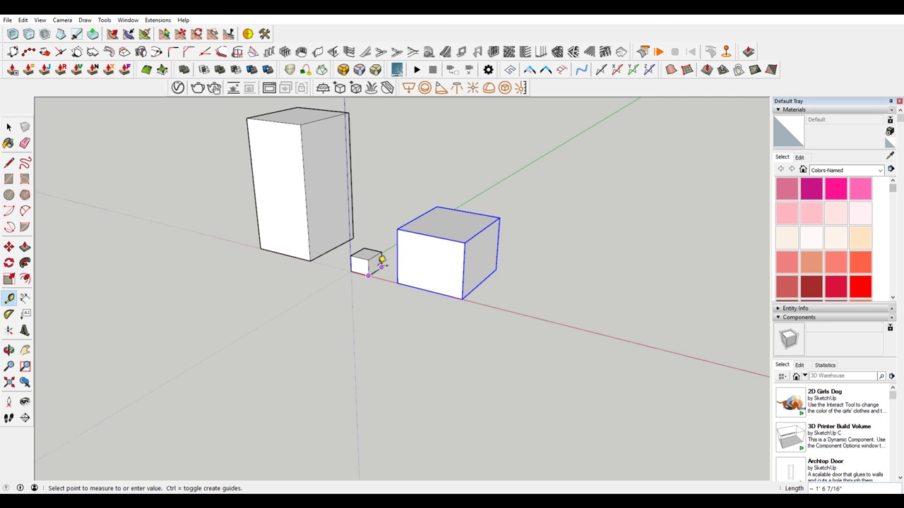
click(464, 287)
click(497, 265)
key(Escape)
scroll(496, 263, down, 3)
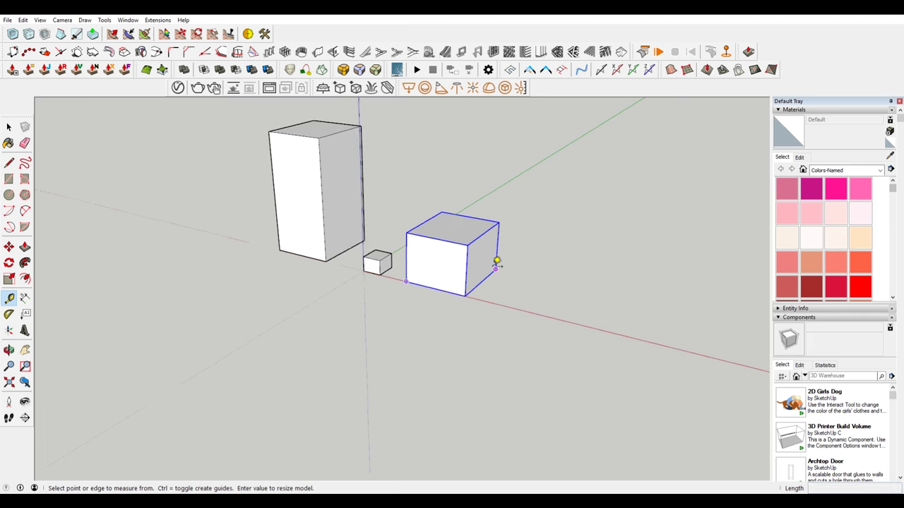
key(space)
scroll(577, 250, up, 3)
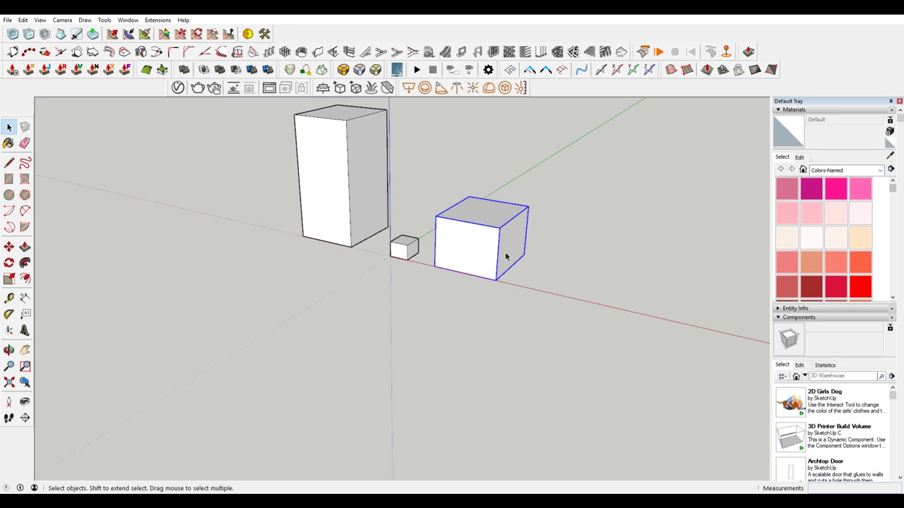
scroll(505, 257, up, 2)
scroll(444, 292, down, 3)
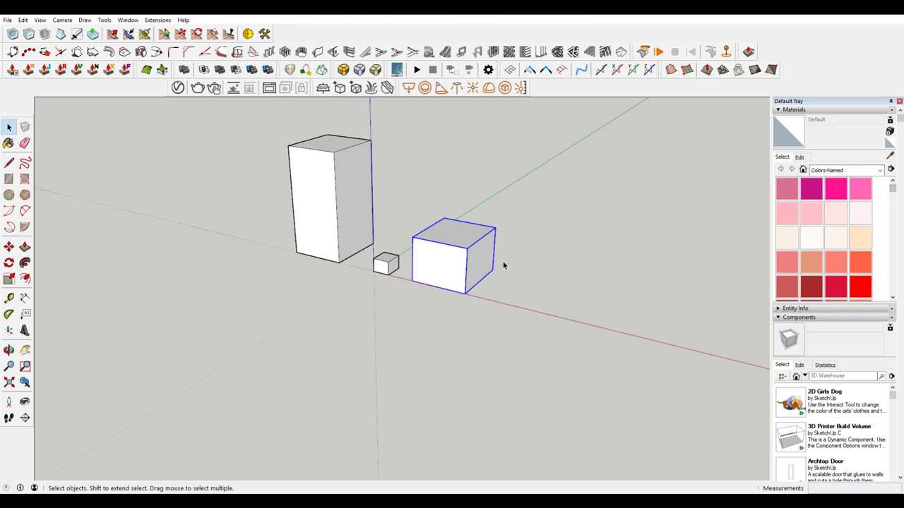
Inside the large cube group, set its edge to 5' and resize only that group
scroll(504, 266, up, 1)
double_click(470, 226)
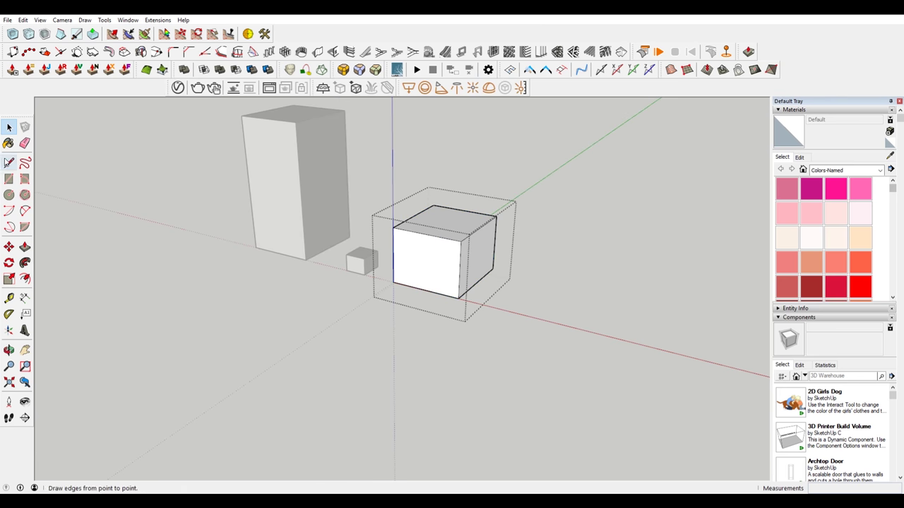
click(9, 299)
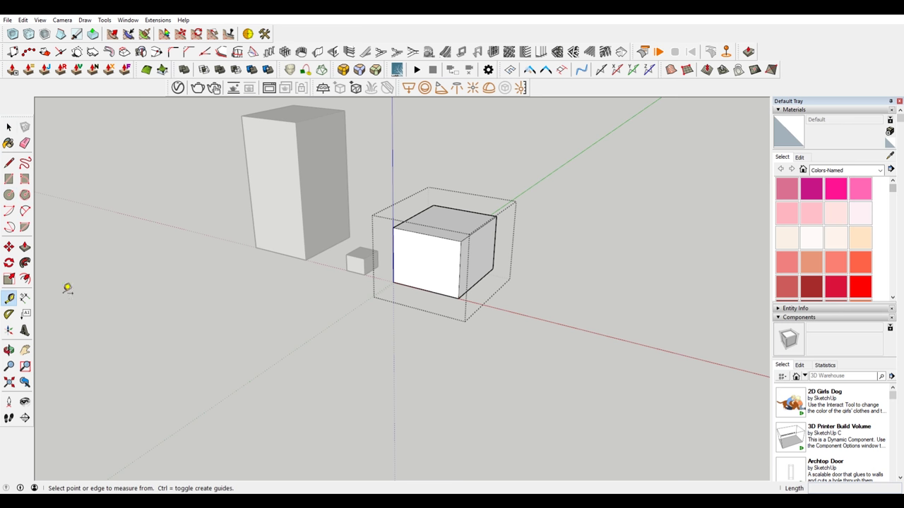
click(458, 298)
key(Escape)
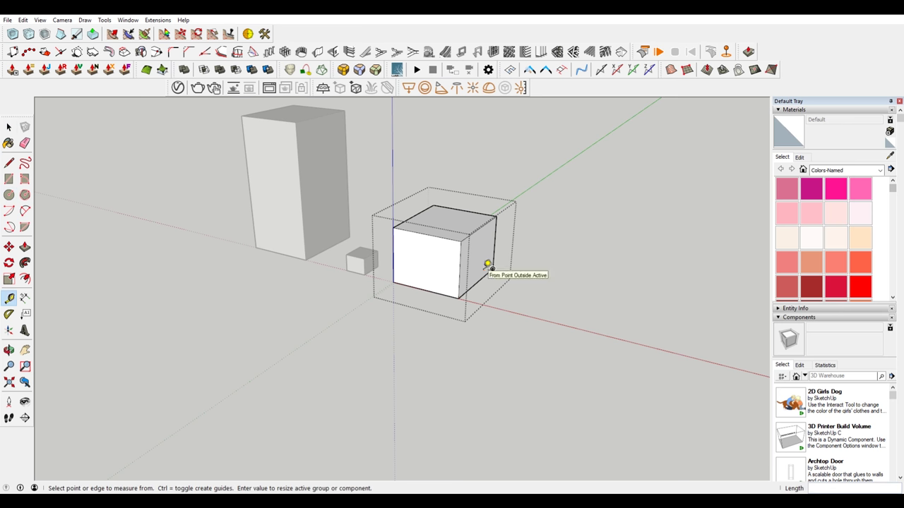
key(Return)
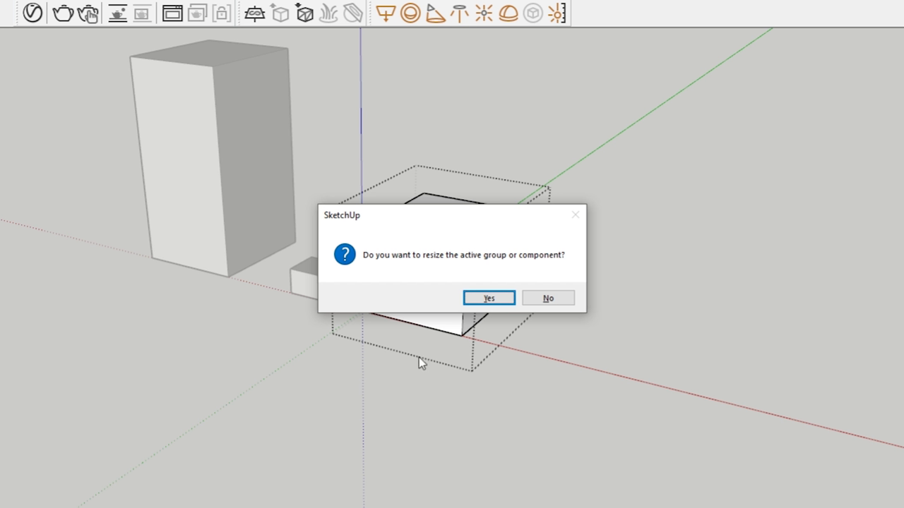
click(489, 298)
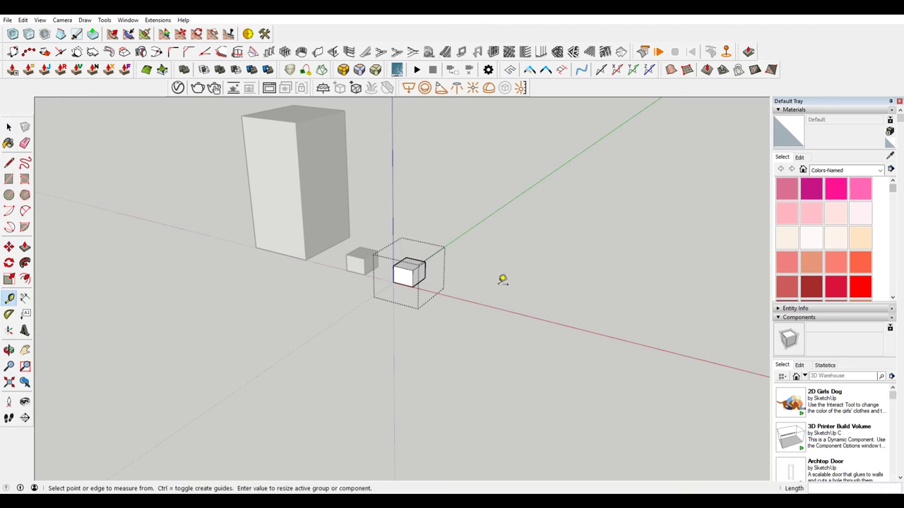
key(space)
middle_drag(418, 267, 347, 339)
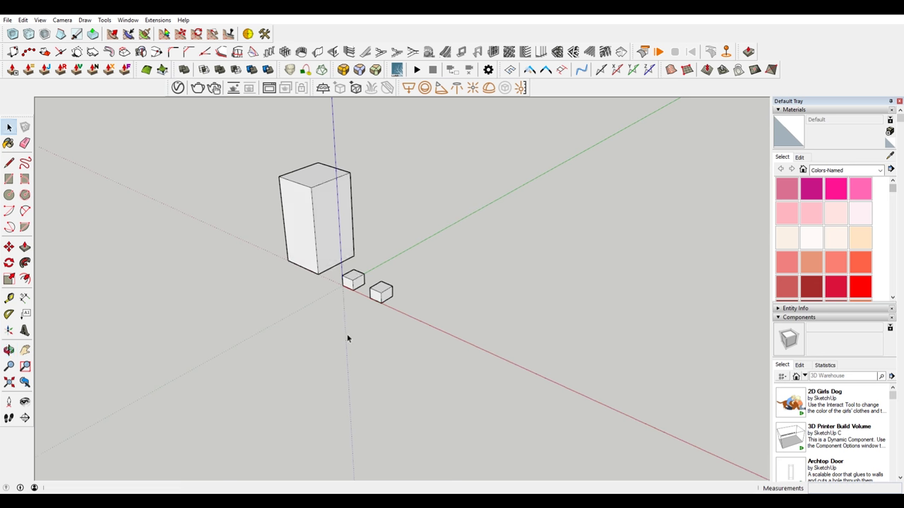
mouse_move(470, 314)
middle_down()
mouse_move(424, 303)
mouse_move(464, 317)
middle_up()
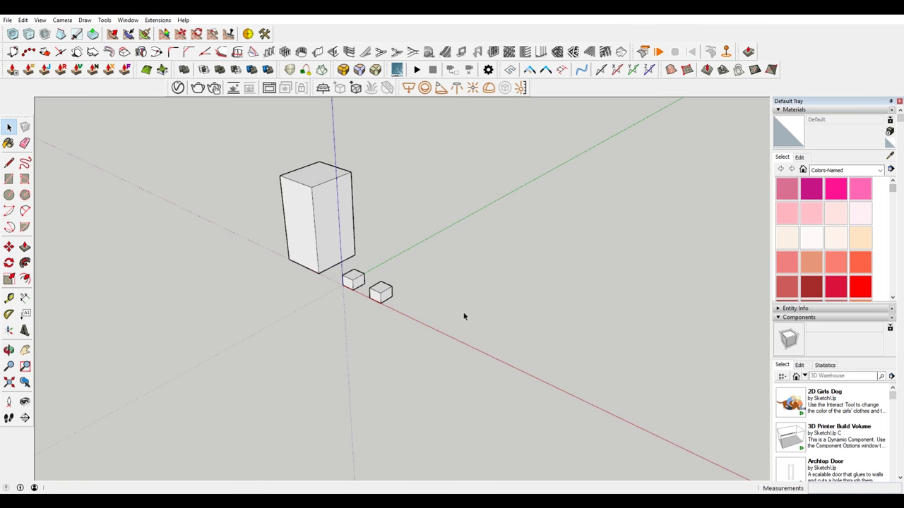